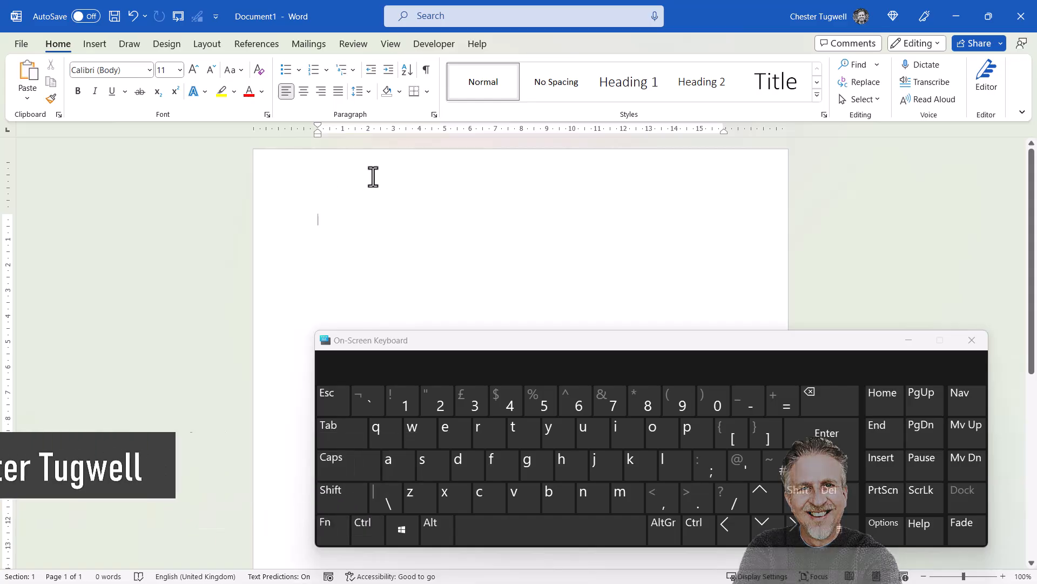
Open the page header for editing and create a thin full-width line from a row of hyphens
double_click(347, 176)
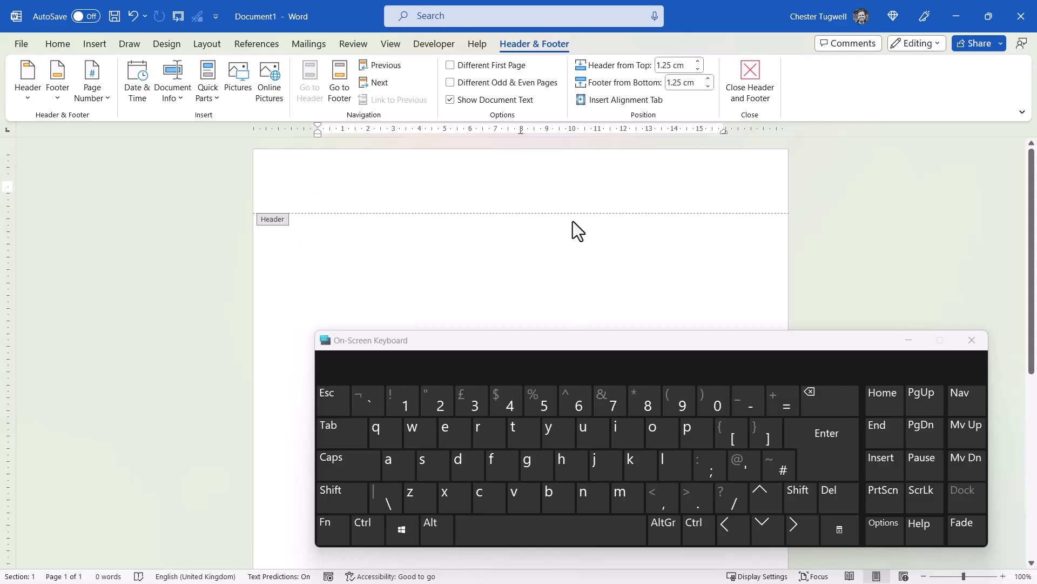
left_click(751, 406)
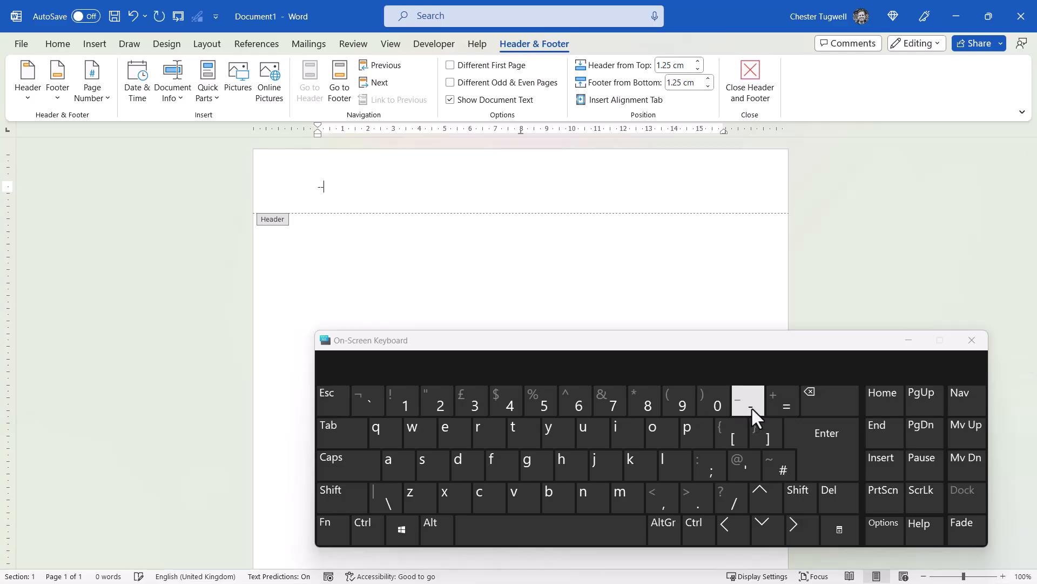
key("Return")
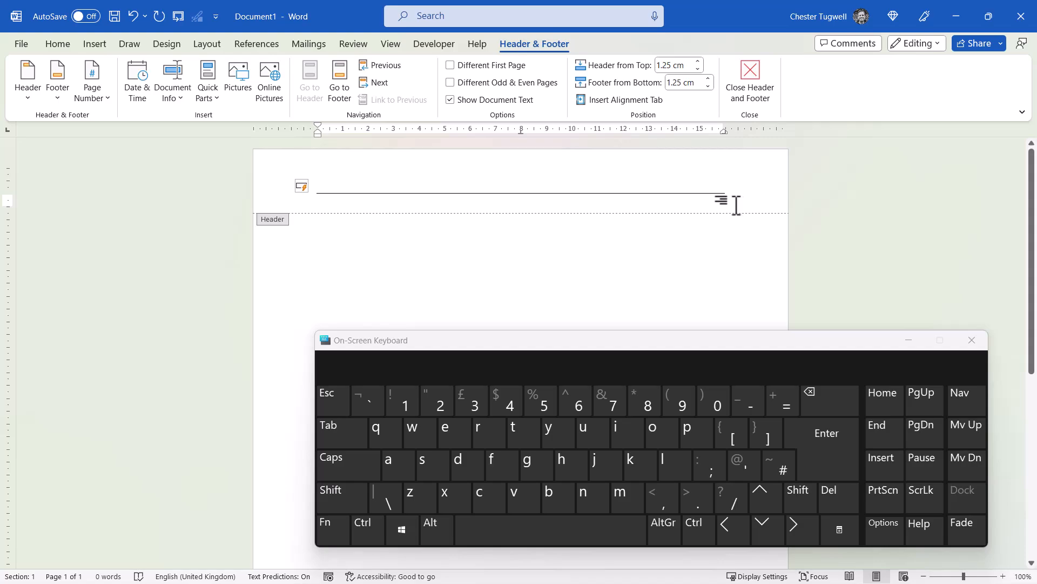
Undo the thin header line and create a thicker one from a row of underscores
key("ctrl+z")
key("ctrl+z")
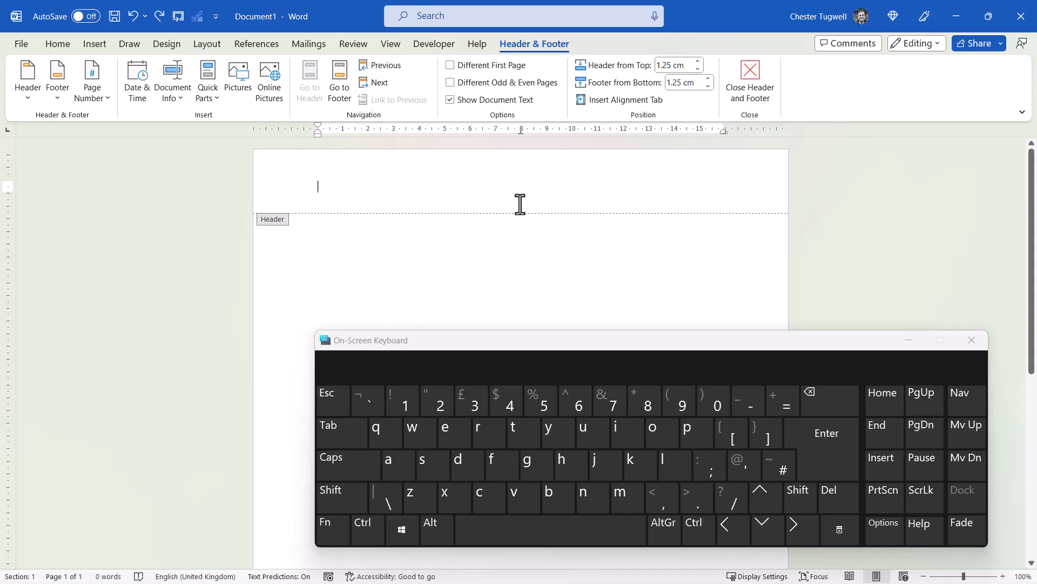
key("shift")
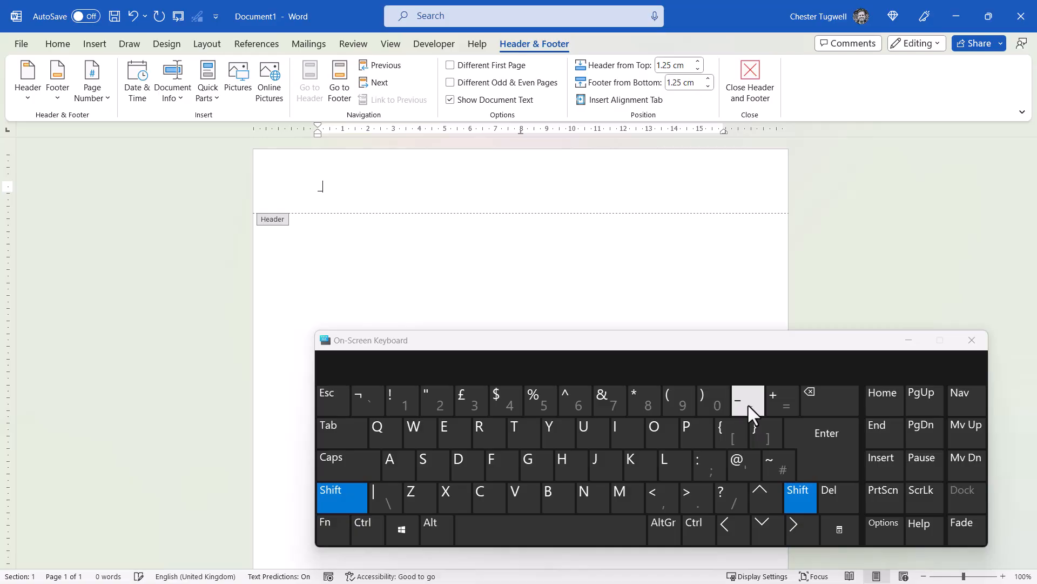
left_click(748, 406)
key("Return")
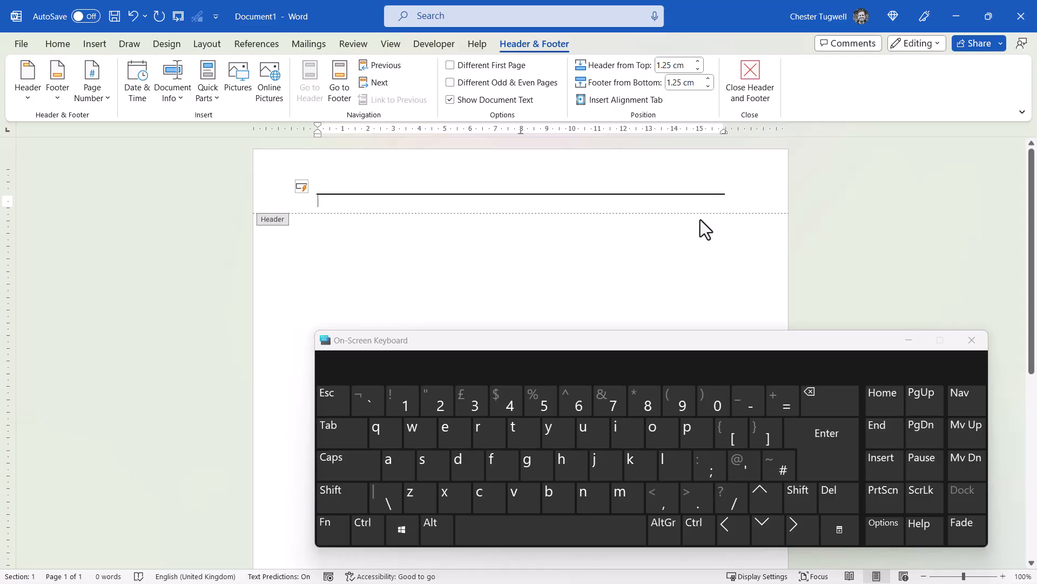
Enter "Some text here" above the thick header line and clear the whole header
left_click(324, 185)
type("S")
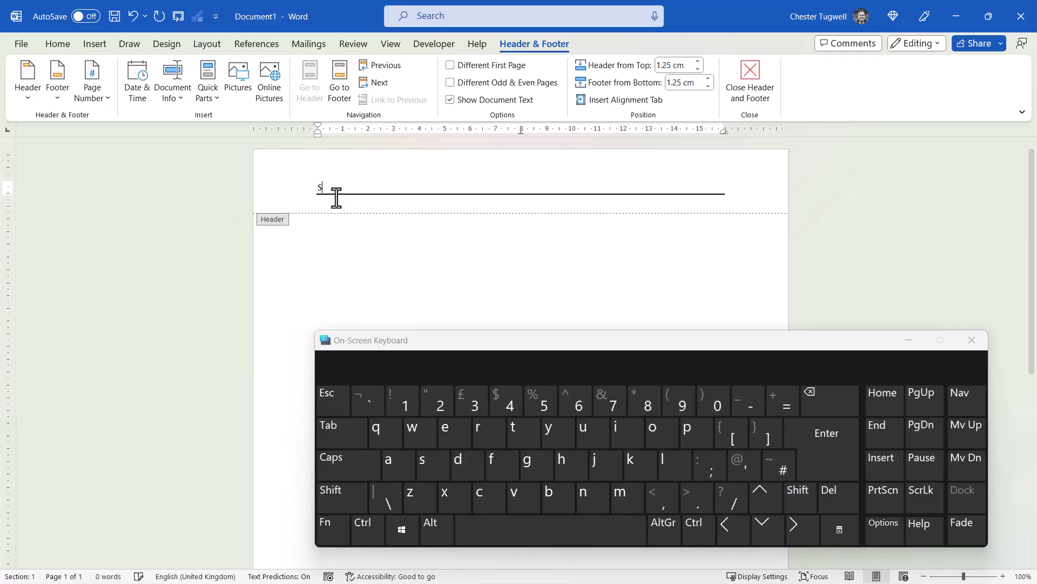
type("ome text here")
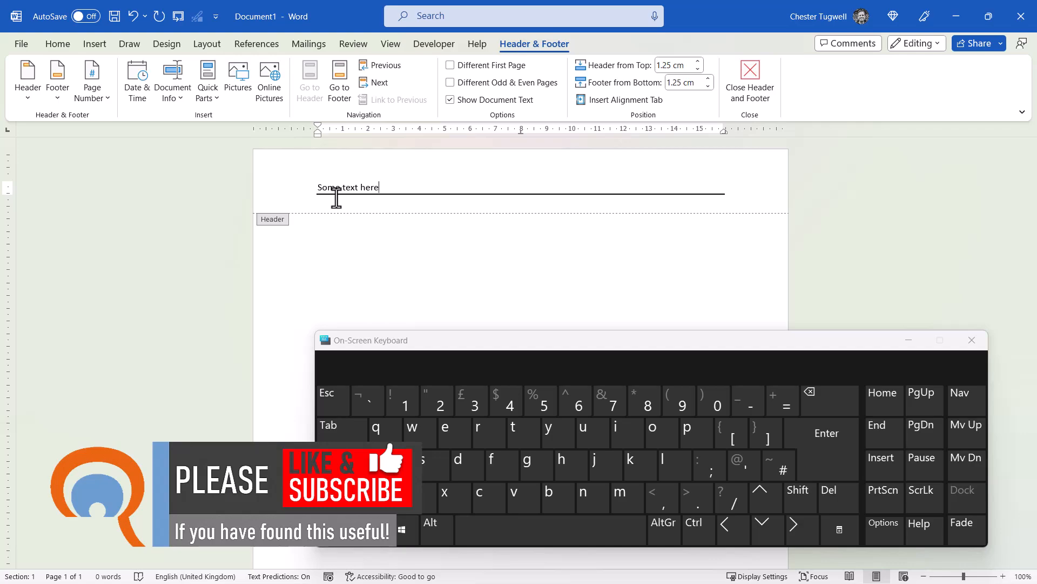
key("ctrl+a")
key("Delete")
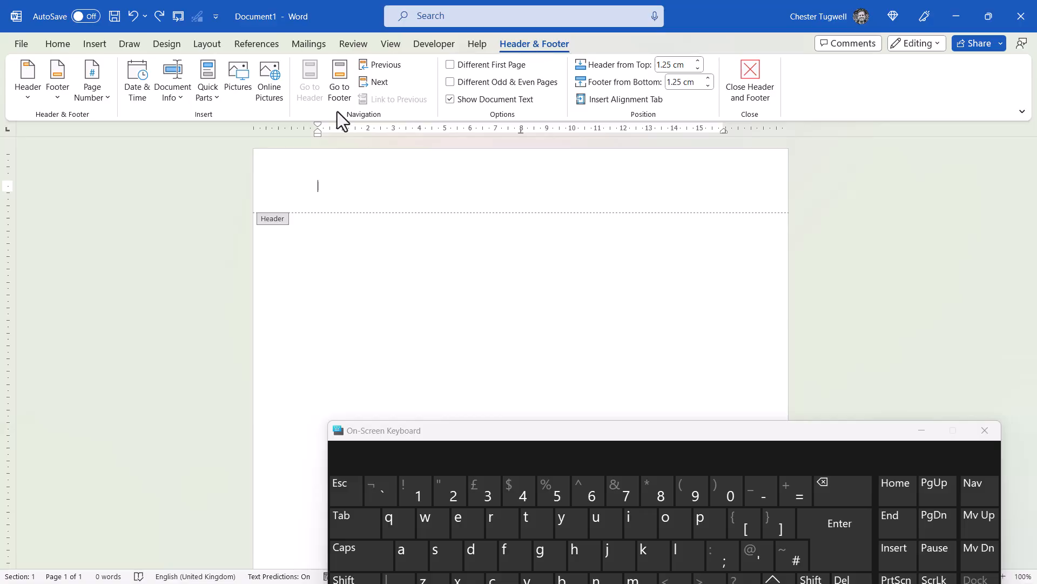
Insert a Horizontal Line from the border options into the header and add "Some text here" on a new line below it
left_click(62, 46)
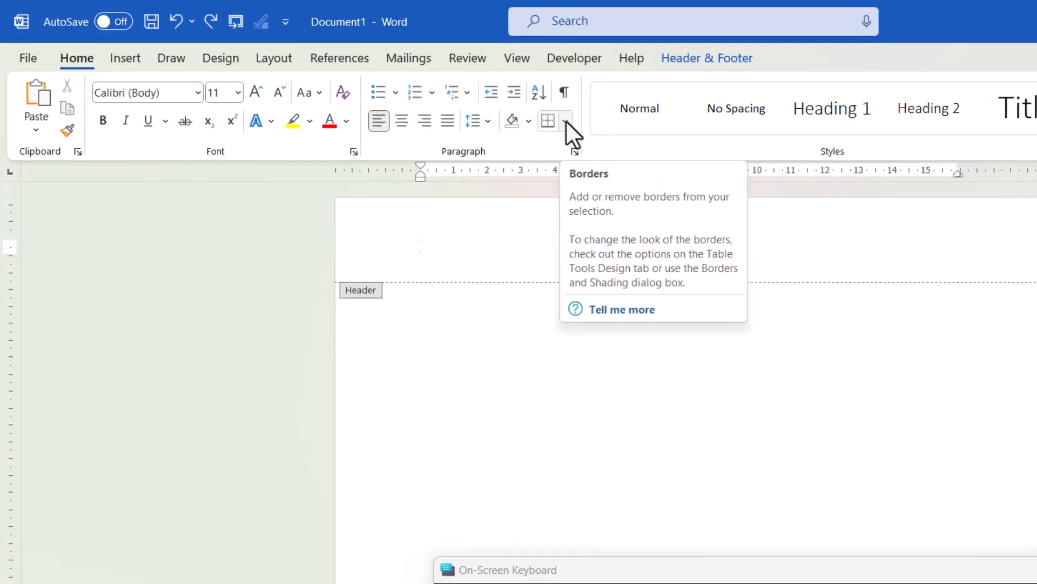
left_click(566, 121)
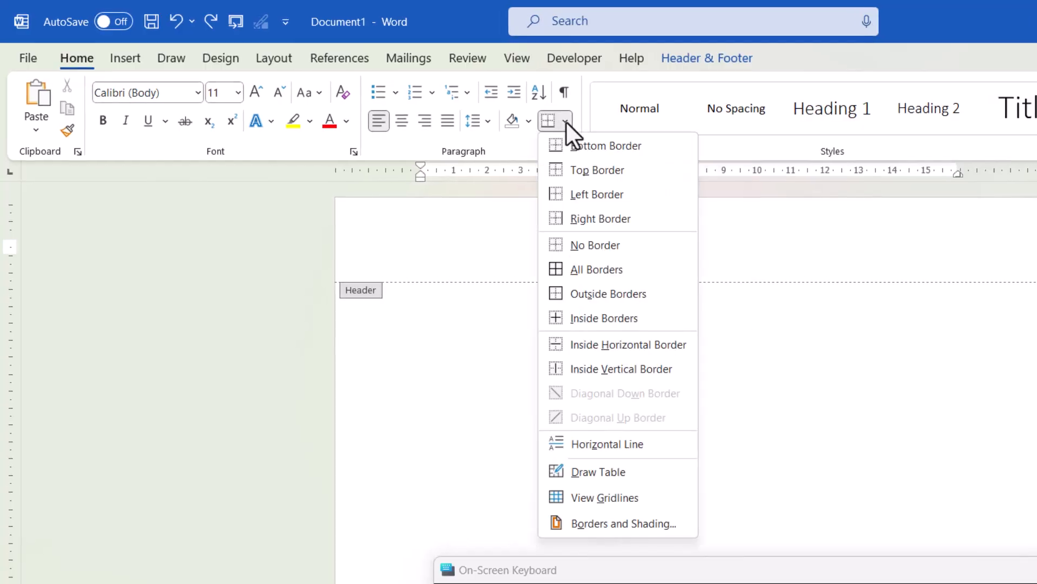
left_click(594, 446)
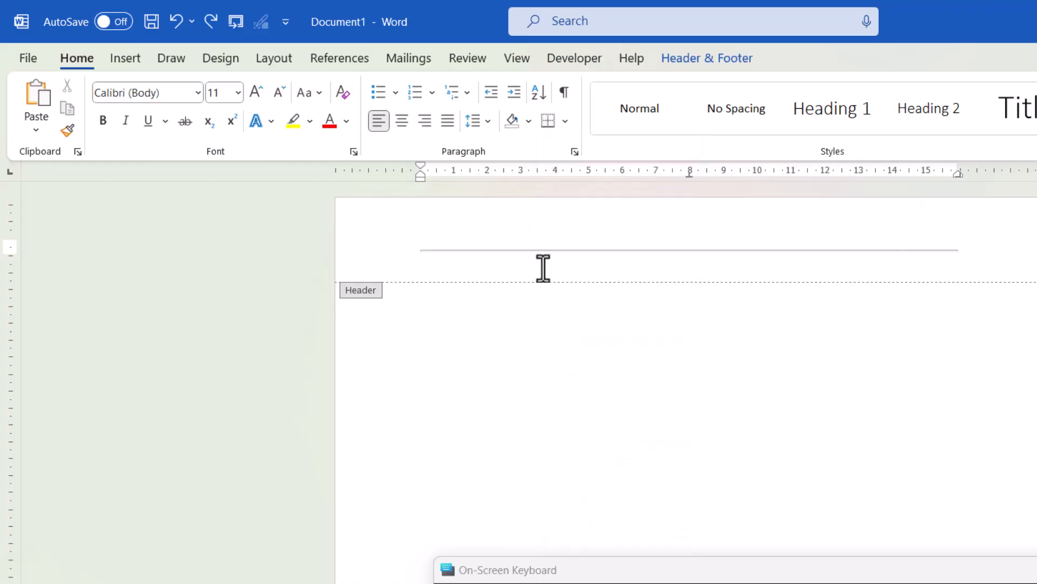
key("Return")
type("Some text h")
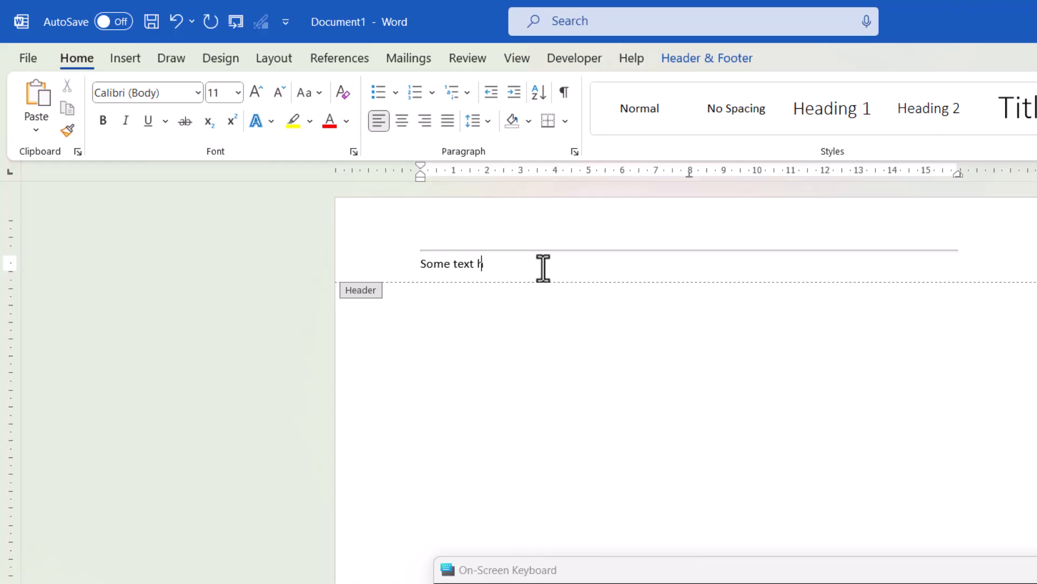
type("ere")
Undo the header text and the horizontal line
key("ctrl+z")
key("ctrl+z")
key("ctrl+z")
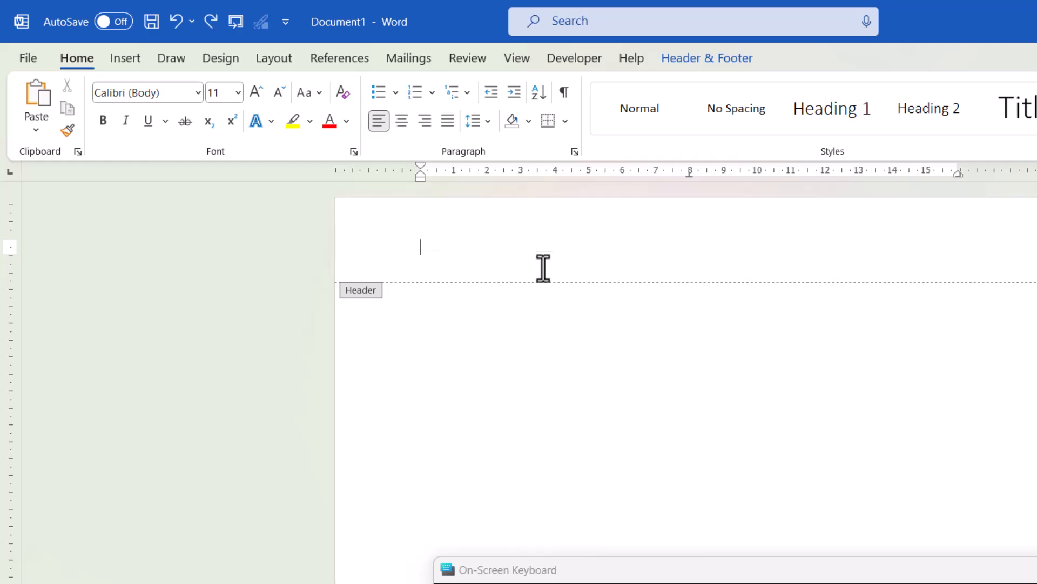
Insert a Horizontal Line beneath an empty header paragraph and enter "Some text here" above it
key("ctrl+y")
left_click(566, 120)
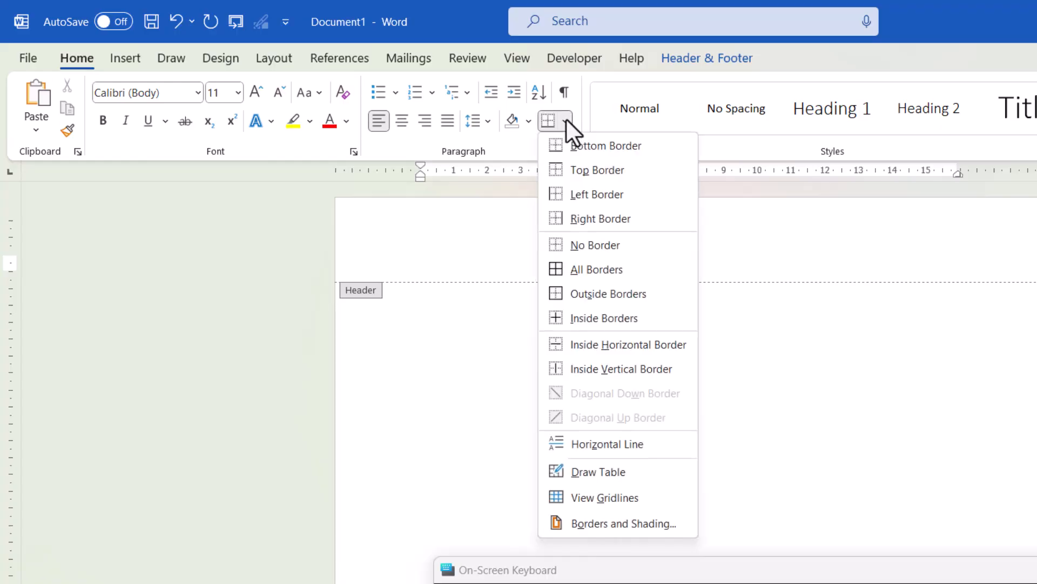
left_click(585, 443)
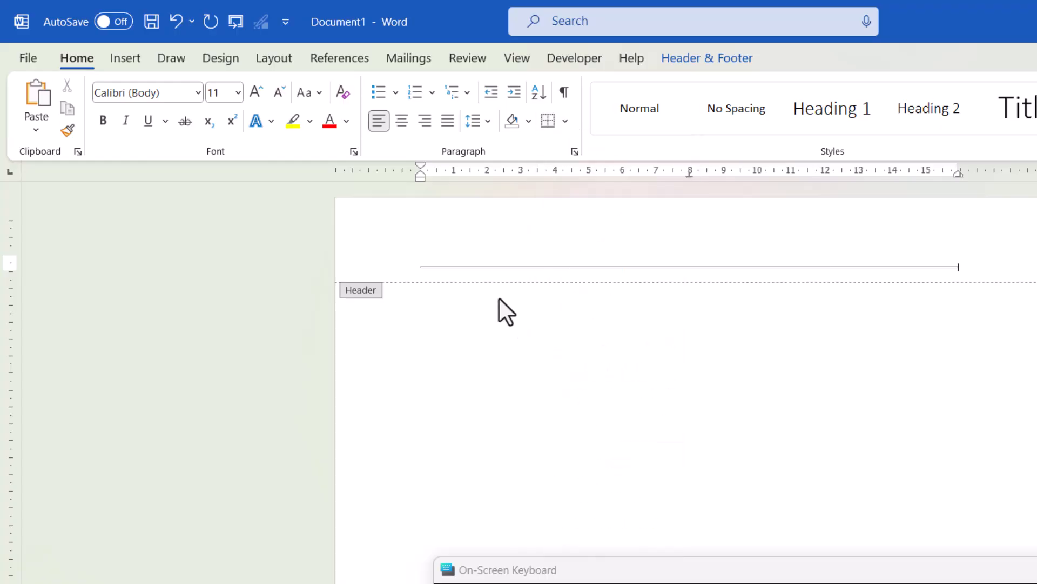
type("ome text here")
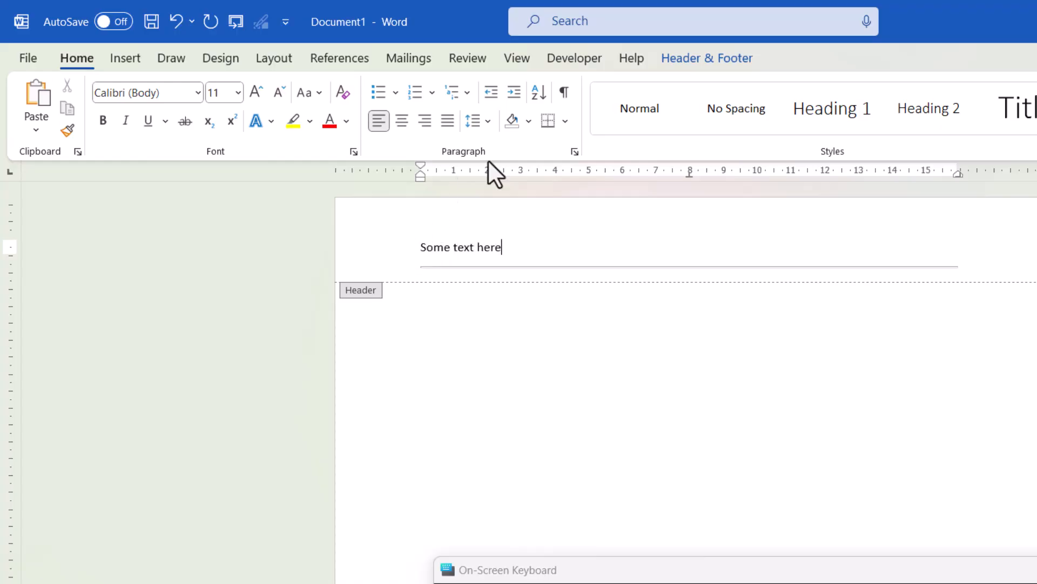
Delete the text and the horizontal line from the header
triple_click(461, 251)
left_click_drag(689, 270, 967, 271)
key("Delete")
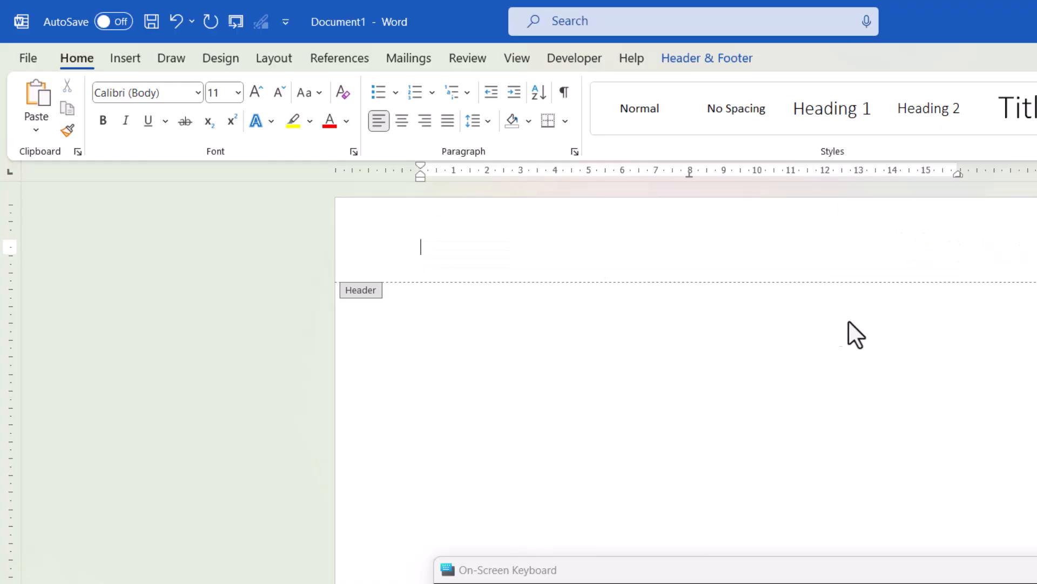
Apply a Bottom Border to the header paragraph and enter "Some text here" above it
left_click(566, 121)
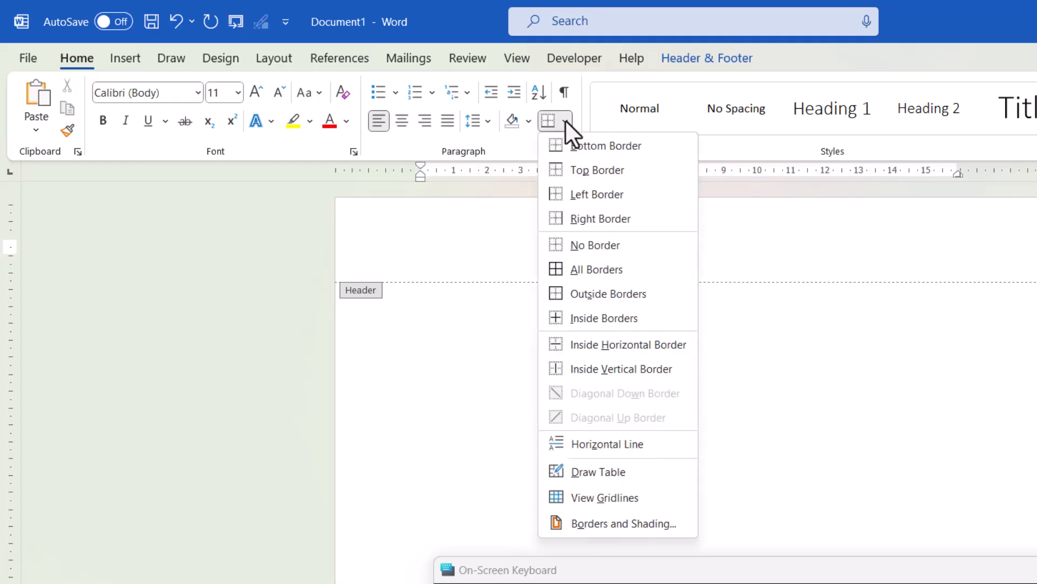
left_click(577, 150)
type("So")
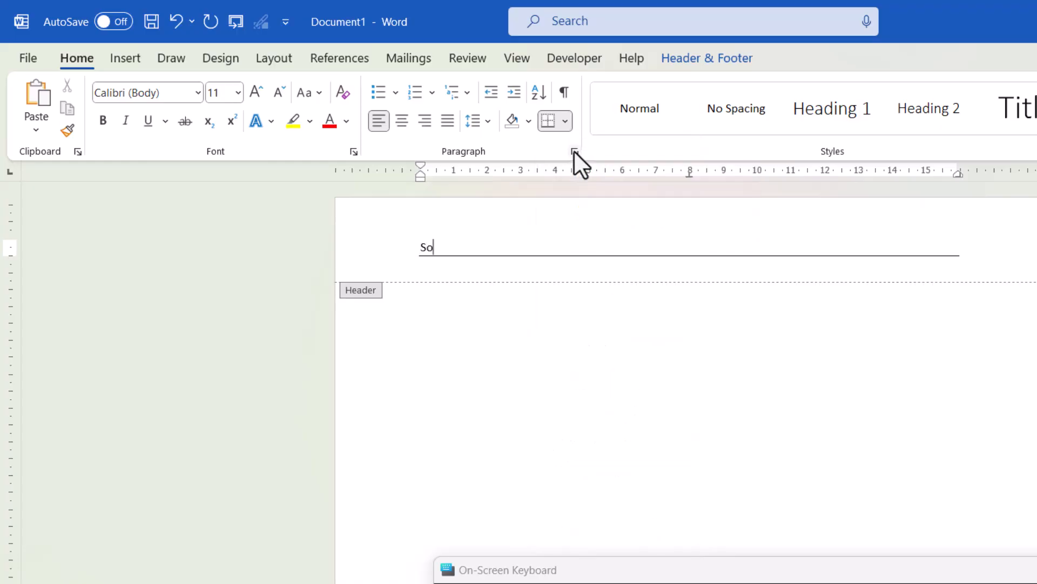
type("me text here")
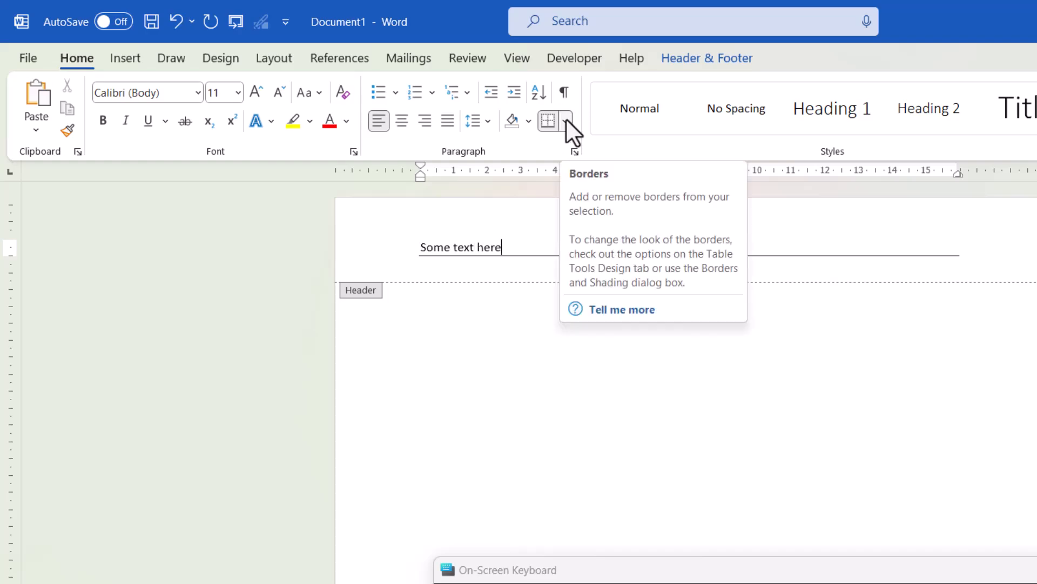
Undo the header text and plain border, and give the paragraph a solid green 3 pt bottom border through Borders and Shading
key("ctrl+z")
key("ctrl+z")
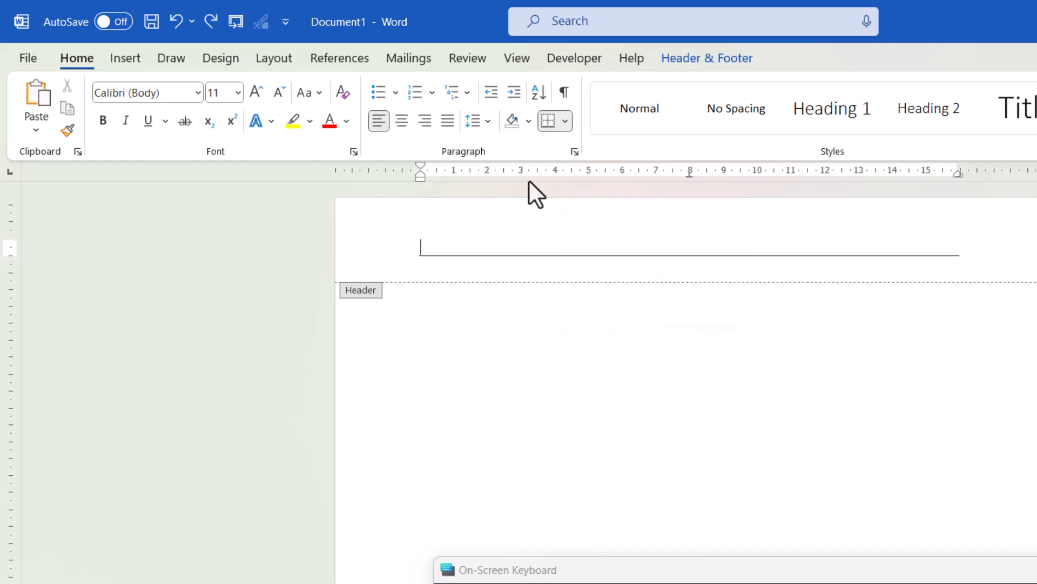
left_click(564, 123)
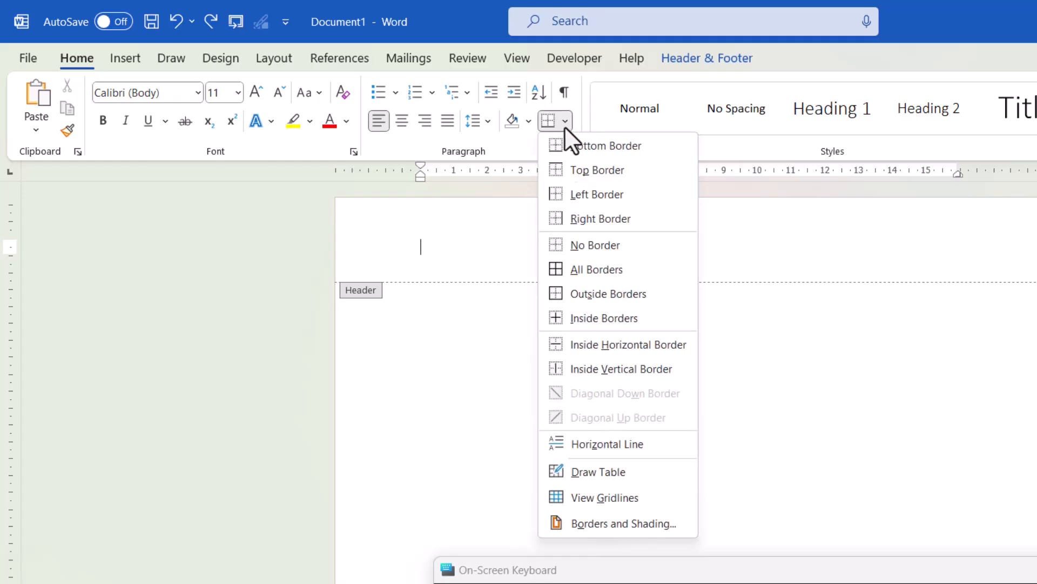
left_click(591, 518)
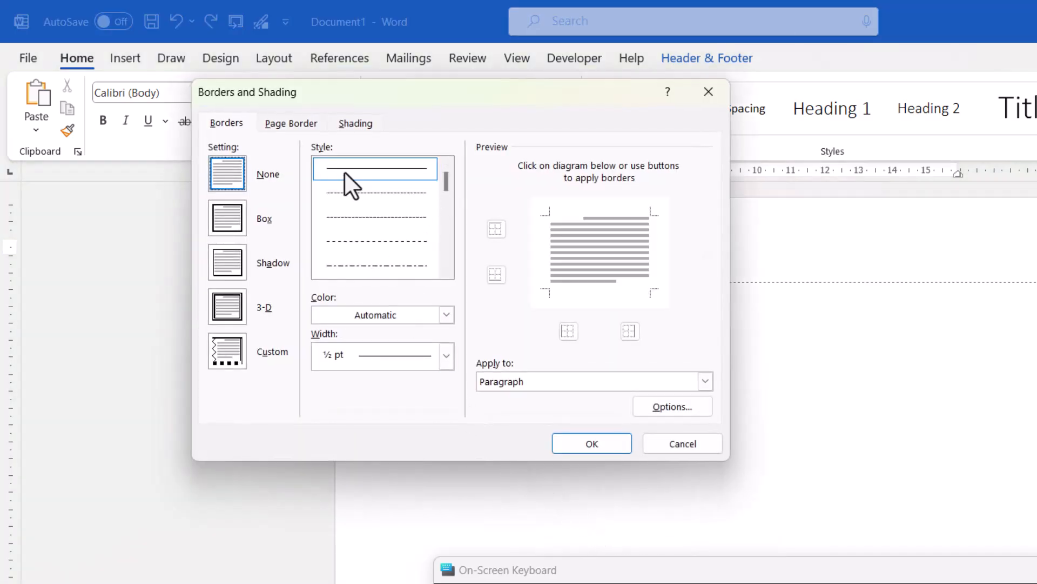
left_click(446, 316)
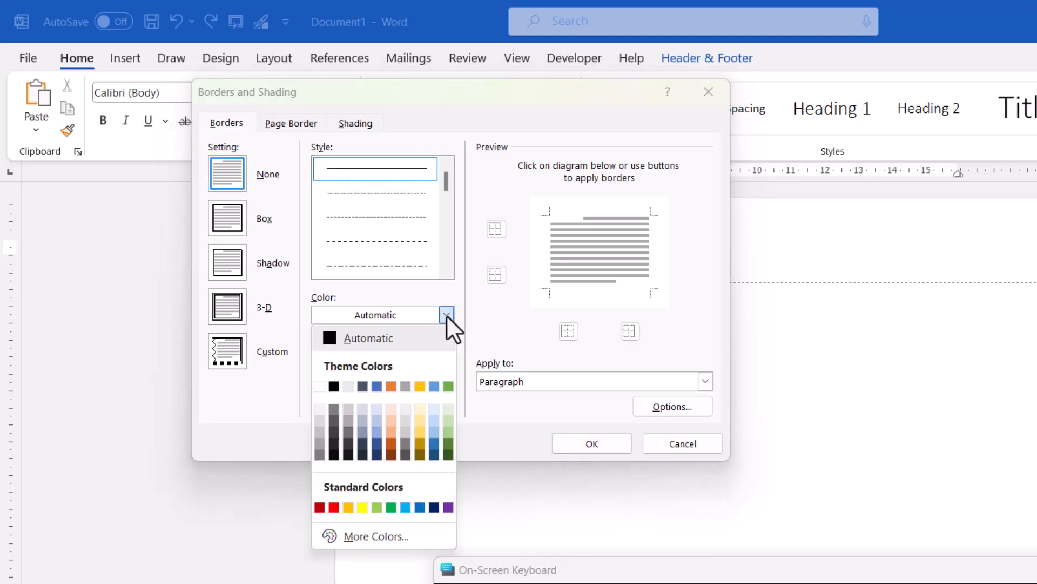
left_click(448, 386)
left_click(447, 356)
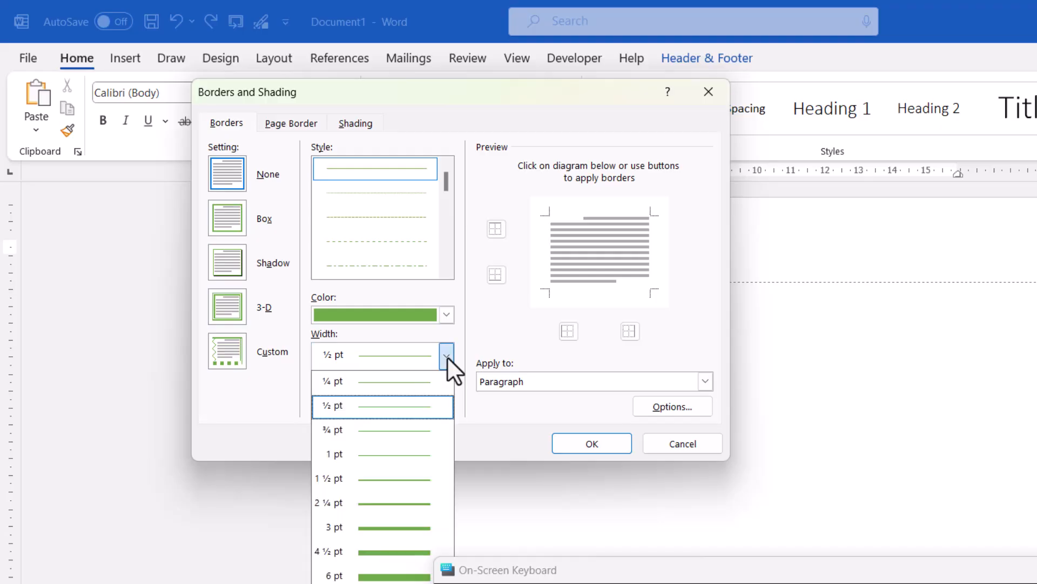
left_click(388, 524)
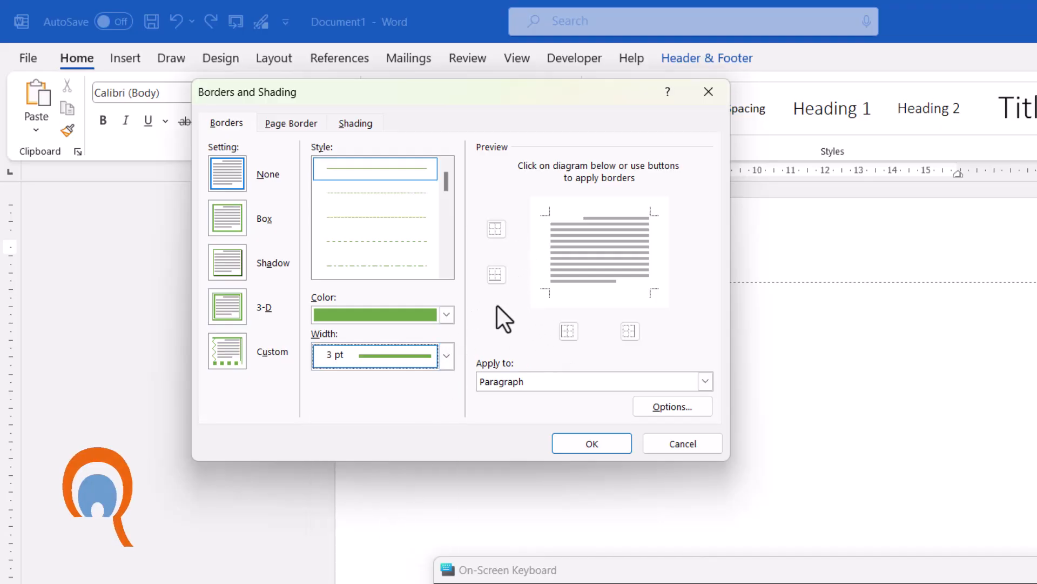
left_click(494, 277)
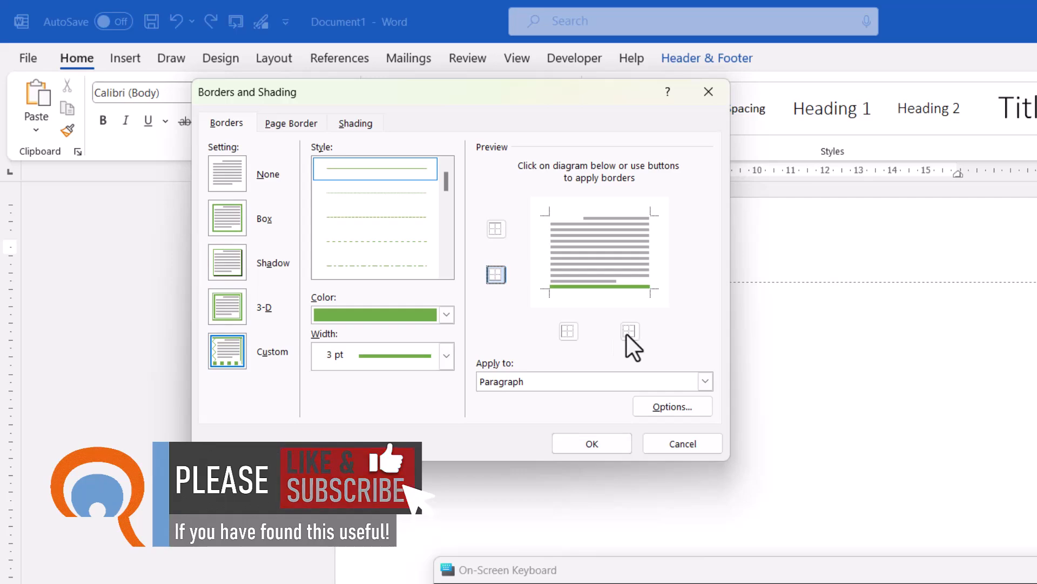
left_click(615, 444)
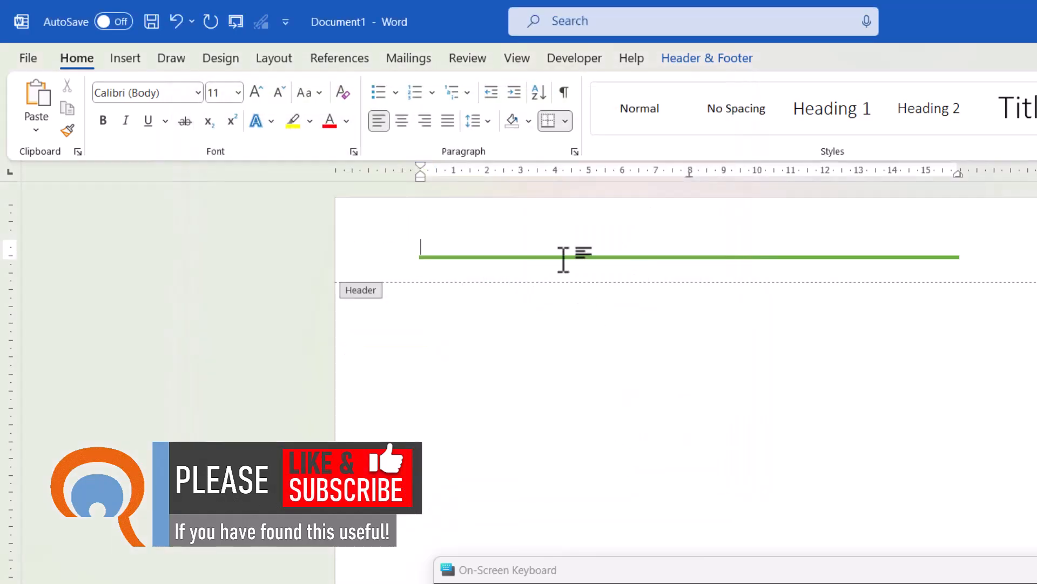
Enter "Some text here" above the green header border
type("opme")
key("BackSpace")
key("BackSpace")
key("BackSpace")
type("me text ")
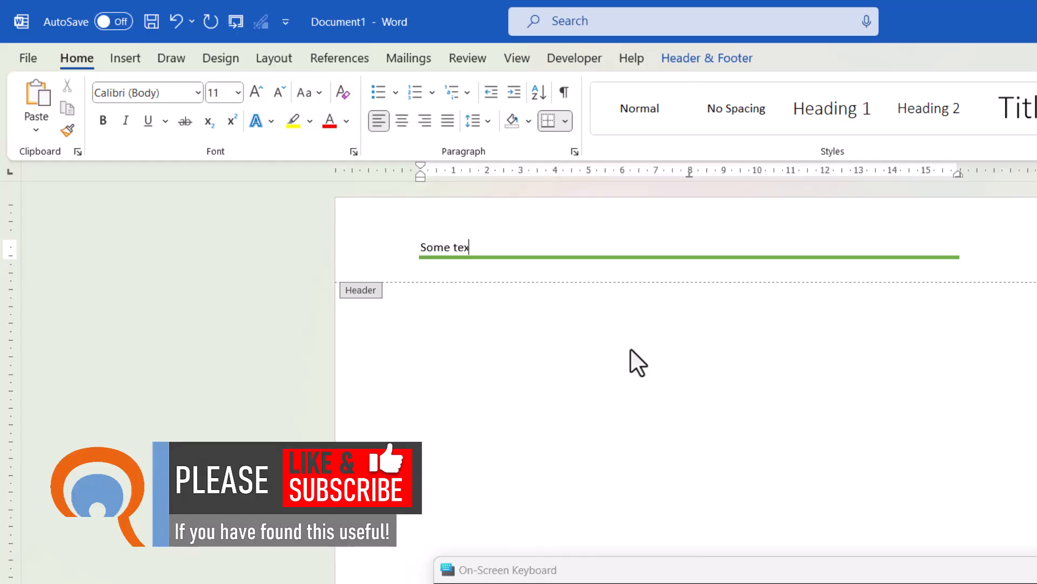
type("her")
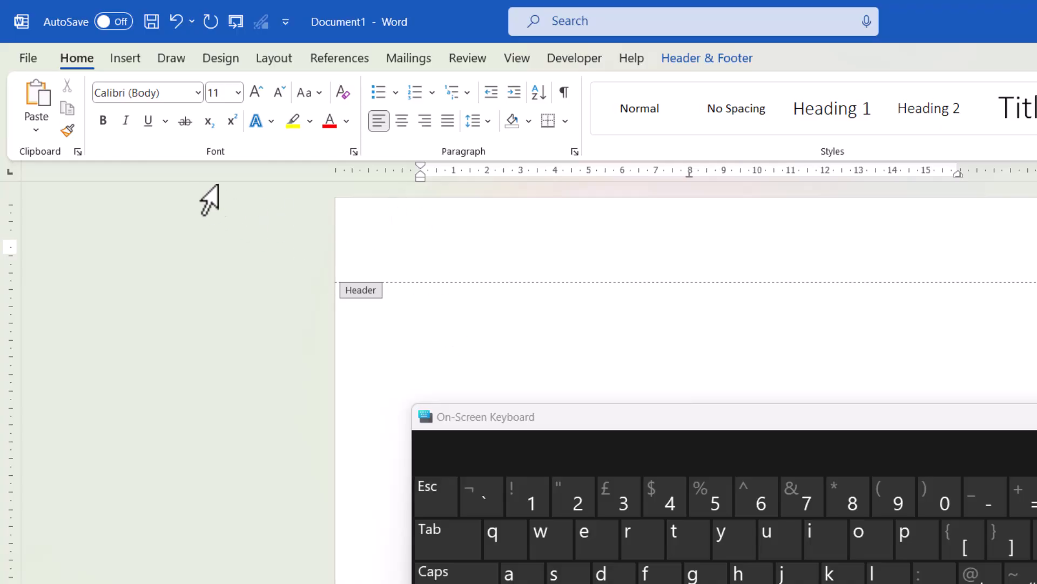
Draw a straight horizontal line shape about 19.9 cm wide across the header, extending beyond both page margins
left_click(131, 55)
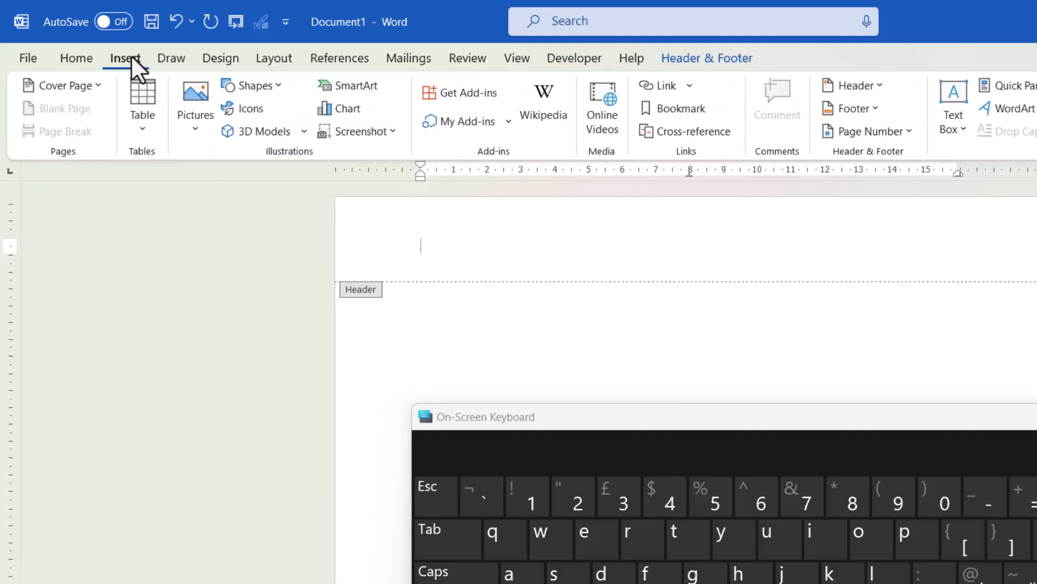
left_click(271, 84)
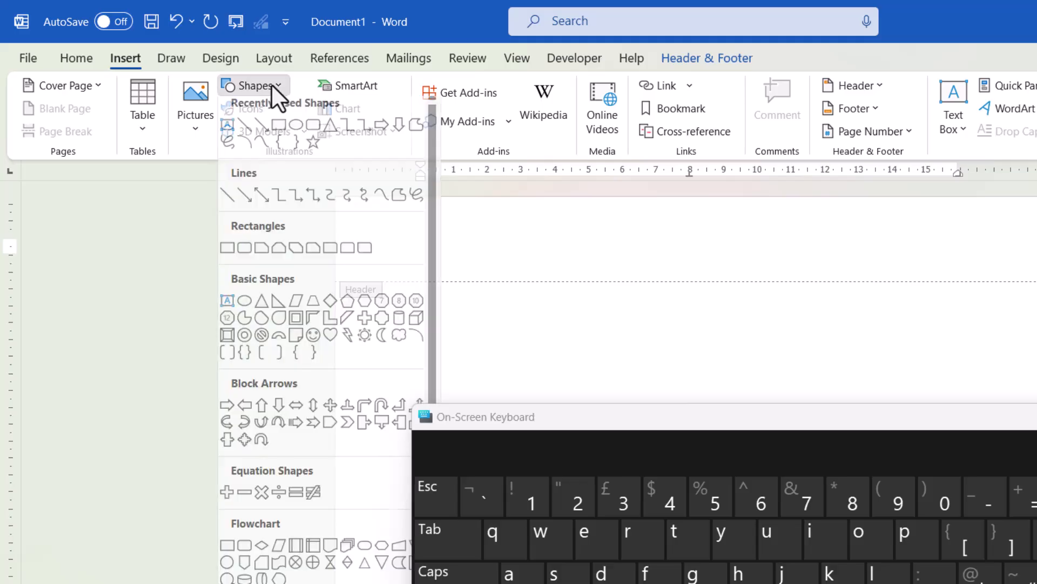
left_click(228, 203)
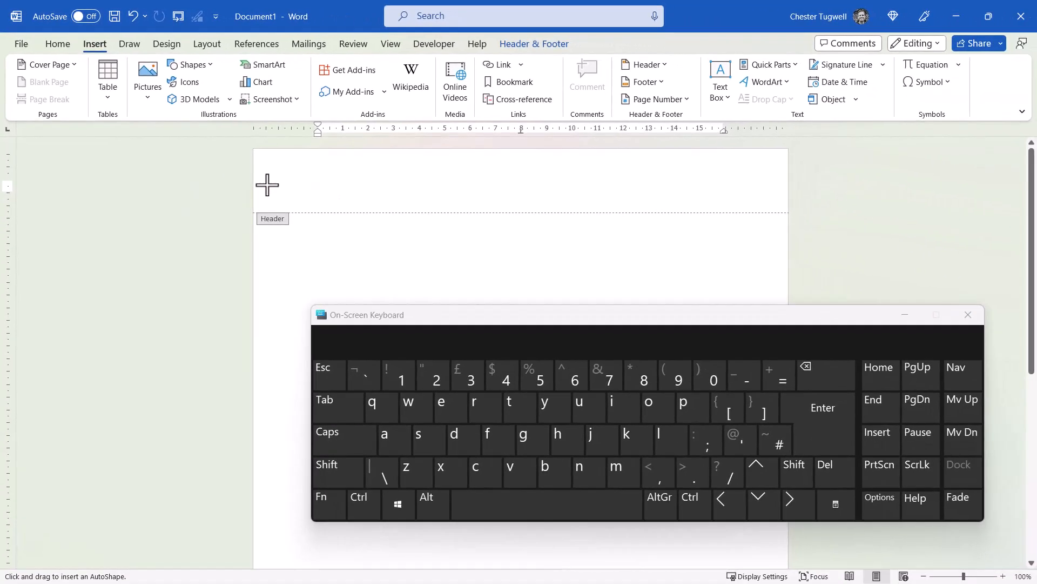
key("shift")
left_click_drag(268, 185, 776, 185)
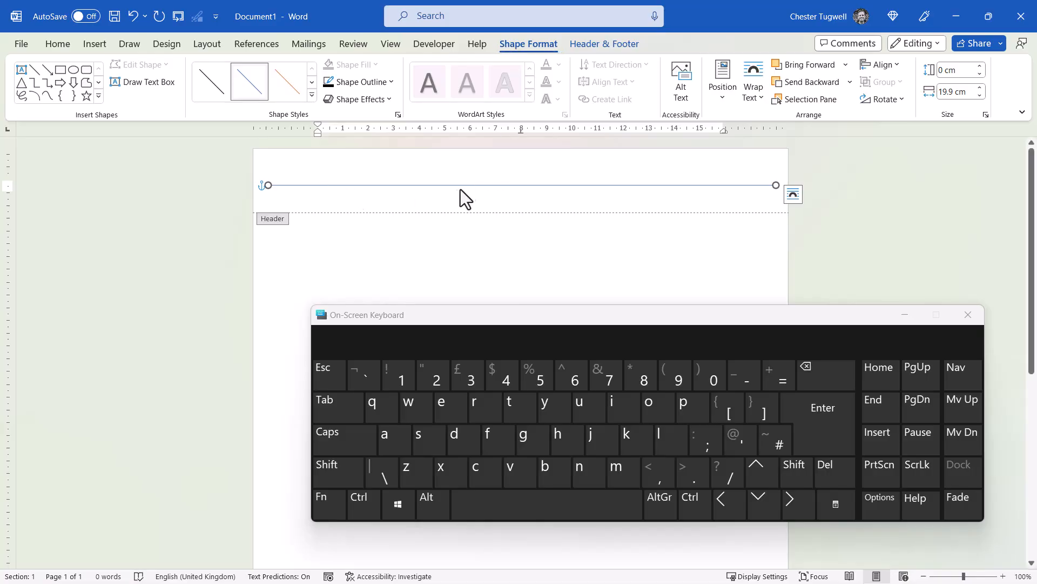
Give the header line an orange theme colour outline with a 3 pt weight
left_click(390, 84)
left_click(381, 117)
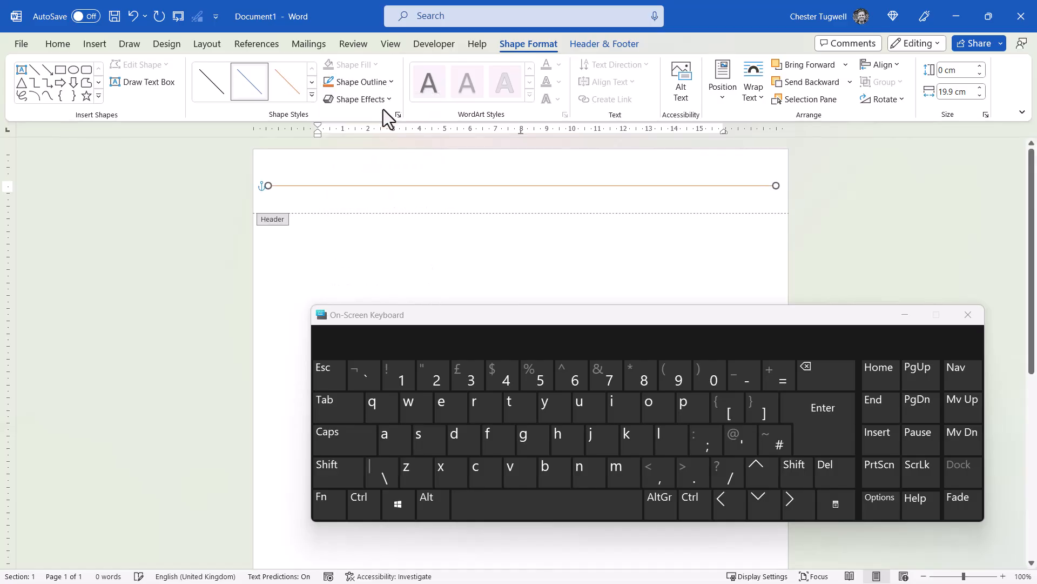
left_click(388, 85)
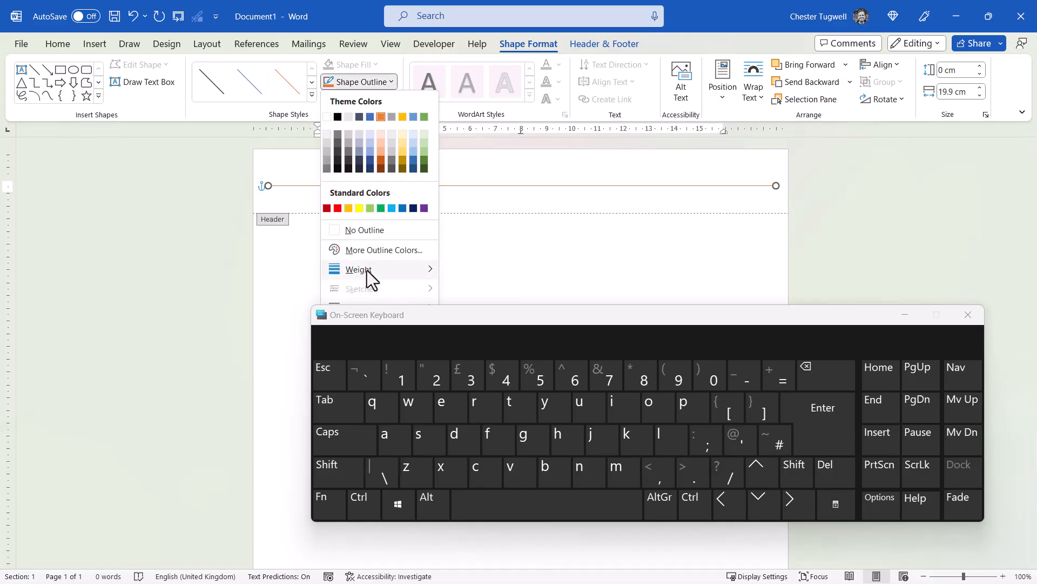
mouse_move(379, 267)
left_click_drag(484, 314, 598, 485)
left_click(384, 81)
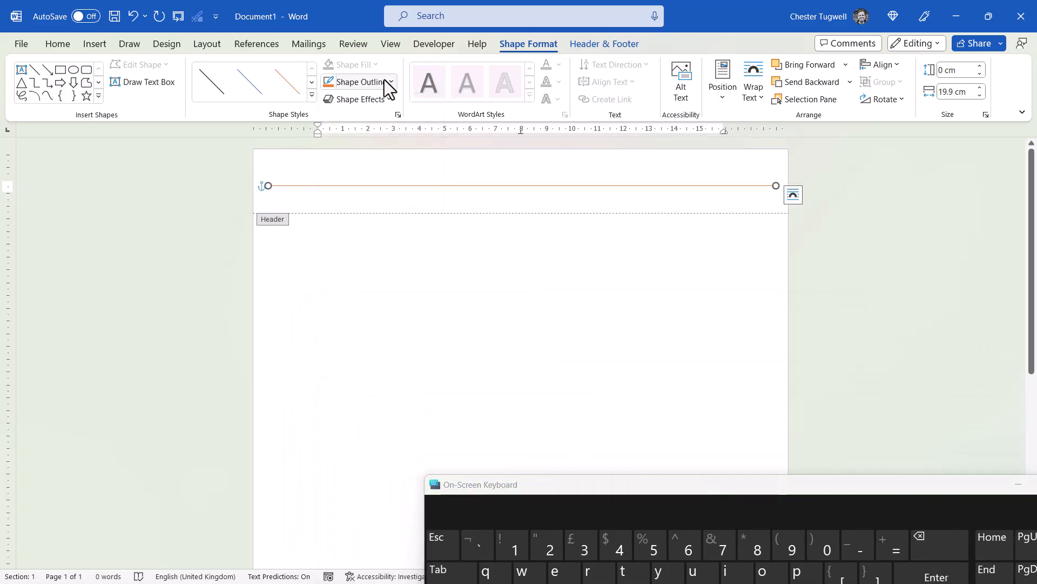
mouse_move(380, 272)
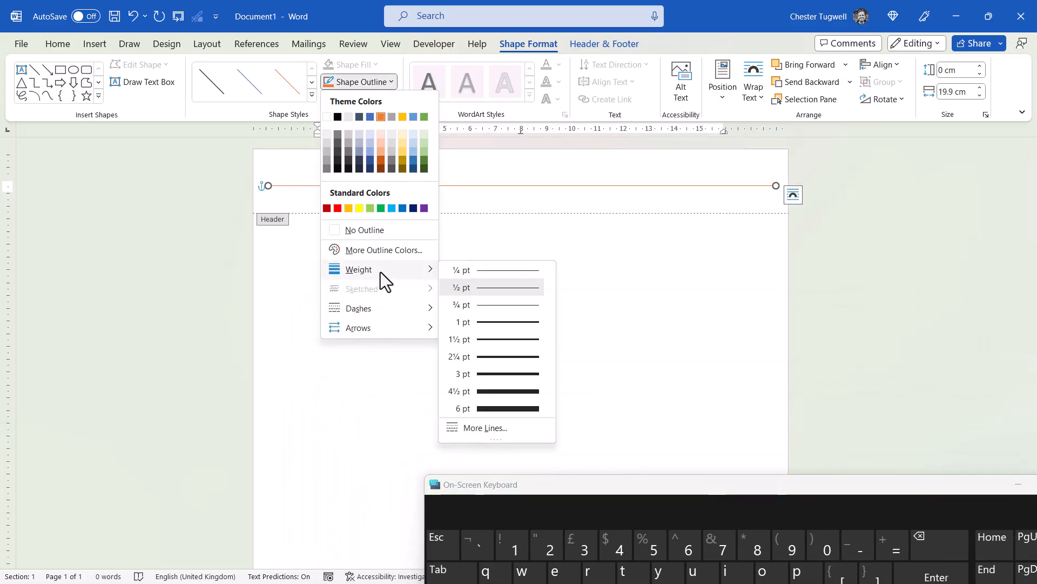
left_click(488, 371)
Shift the orange line down to enter "Some text here" above it in the header, and reposition the line just above that text
mouse_move(365, 185)
left_mouse_down()
mouse_move(363, 195)
mouse_move(365, 175)
mouse_move(361, 197)
left_mouse_up()
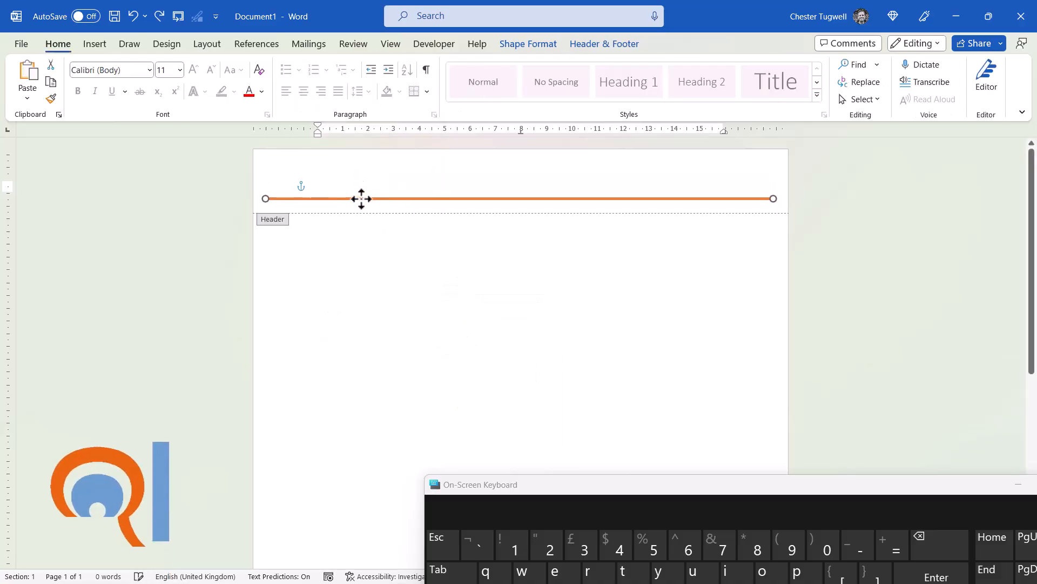
left_click(352, 189)
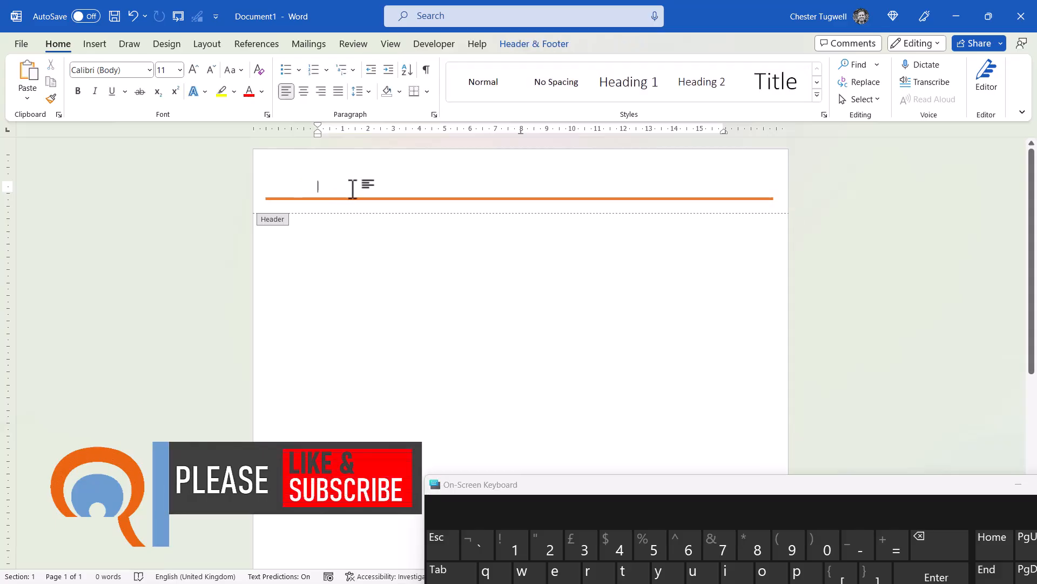
type("some text h")
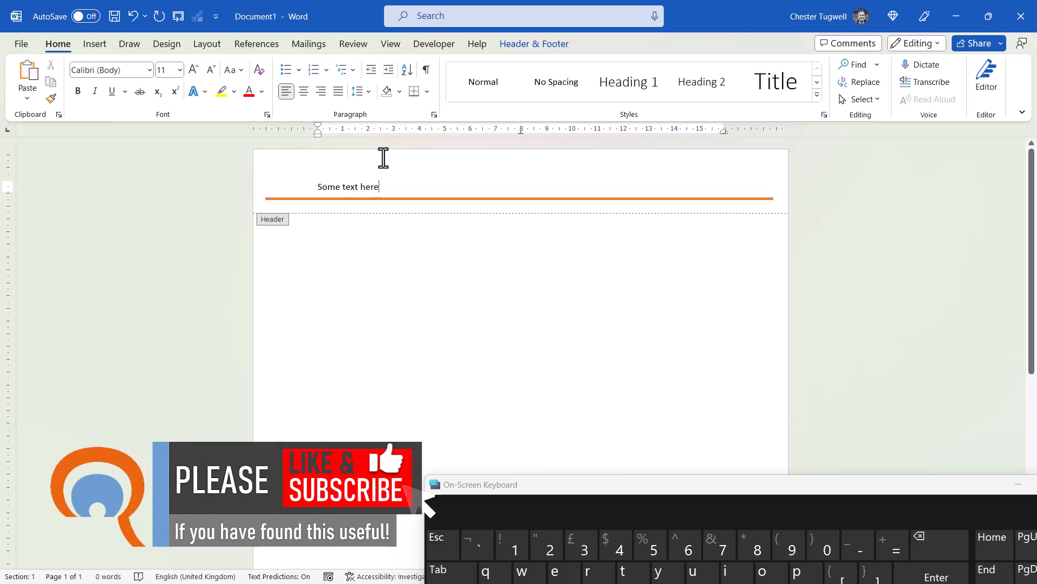
left_click_drag(394, 199, 394, 174)
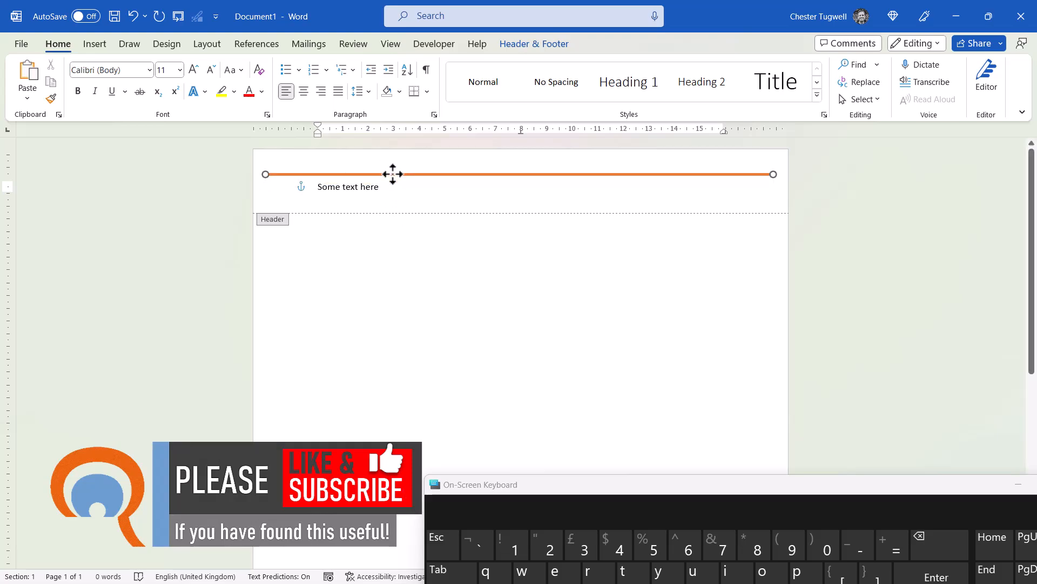